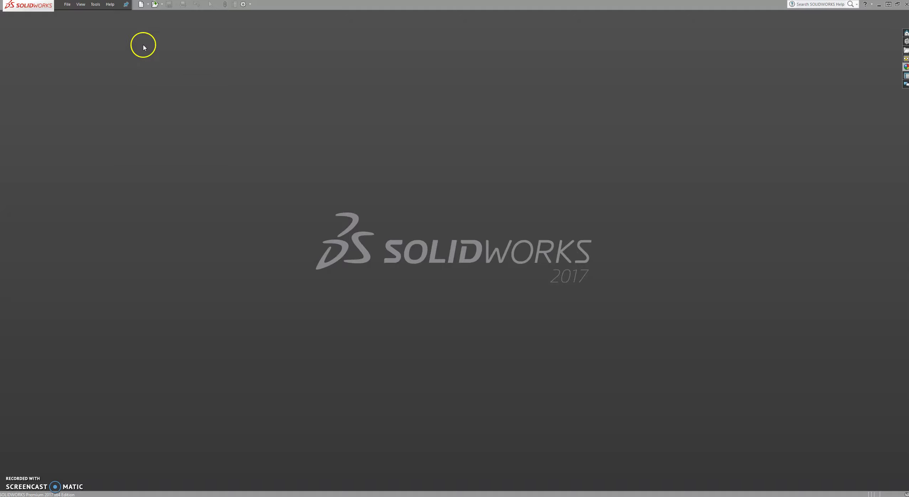
Step: Create a new part document and start a sketch on the Top Plane
left_click(143, 6)
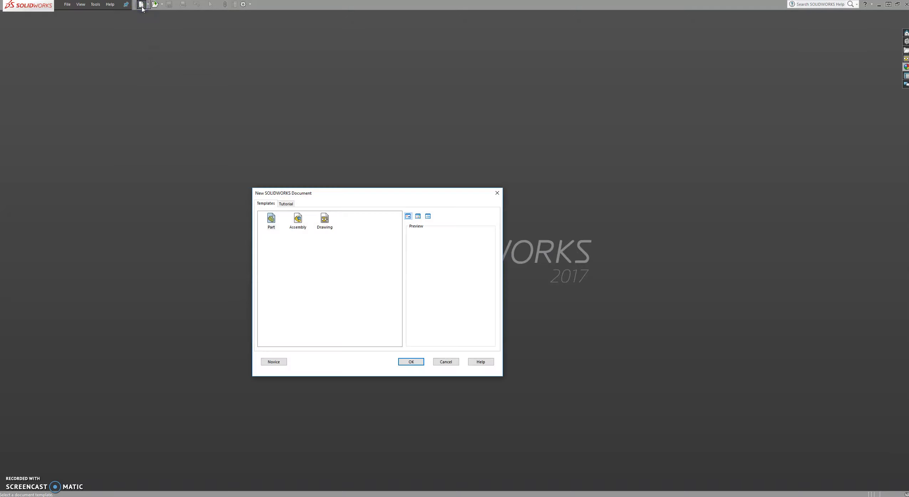
left_click(411, 362)
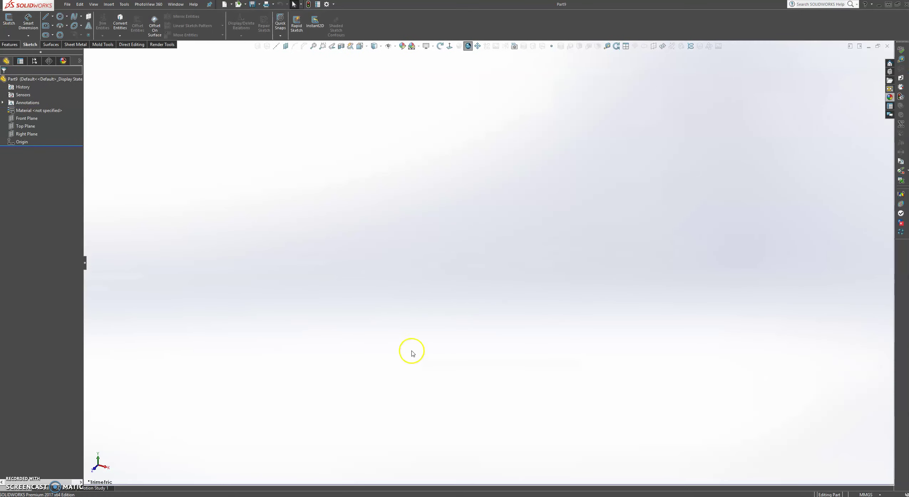
left_click(22, 130)
left_click(27, 120)
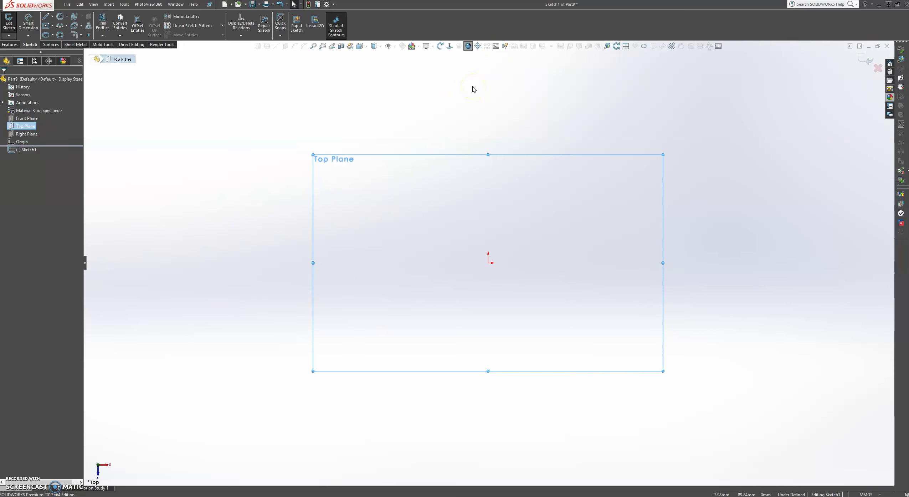
Step: Look through the Sketch category of commands in the customization settings and close them
left_click(333, 4)
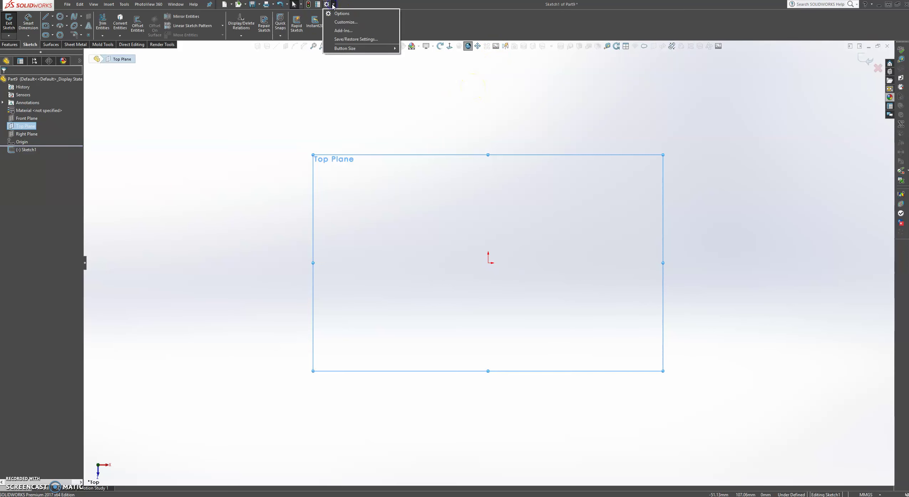
left_click(341, 18)
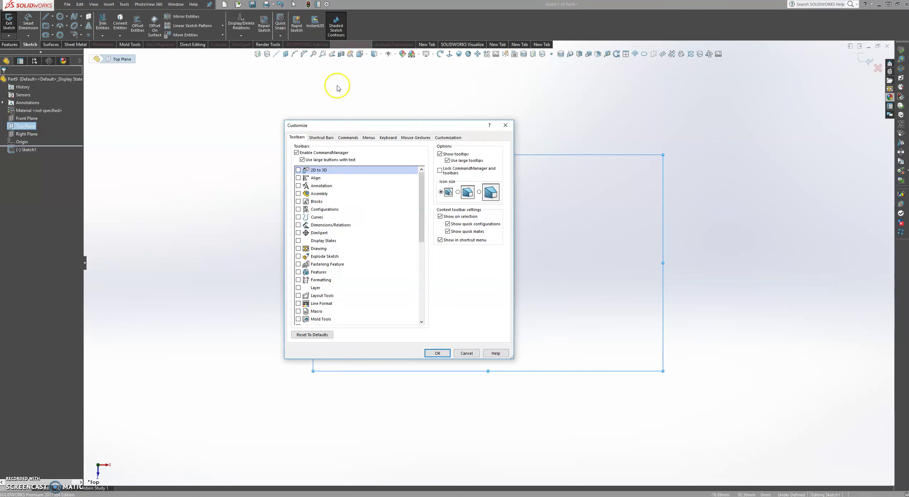
left_click(348, 138)
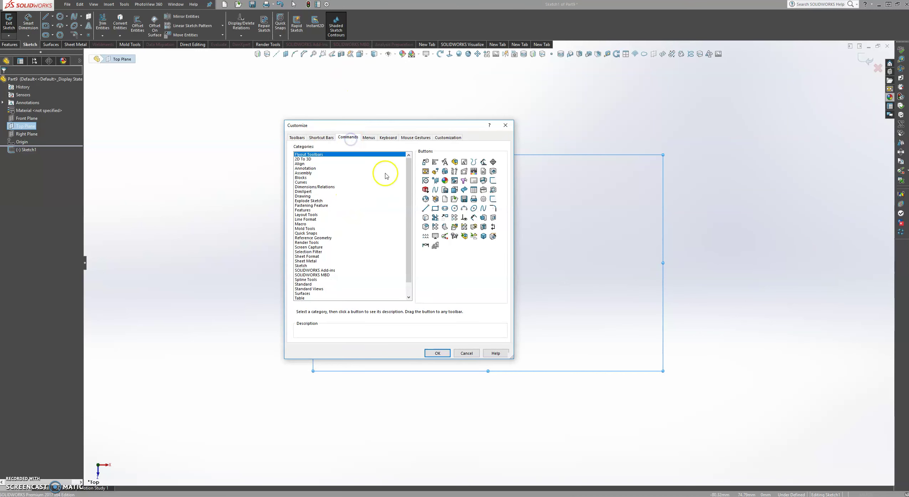
scroll(405, 212, "down", 1)
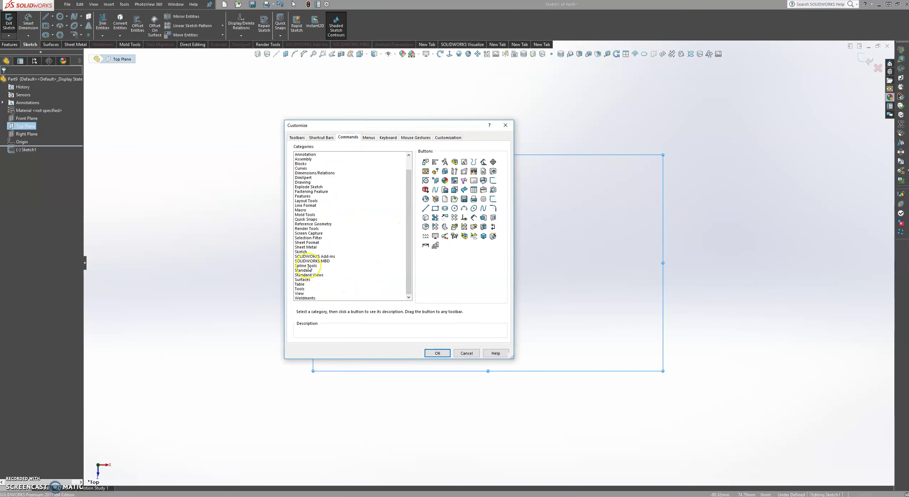
left_click(303, 252)
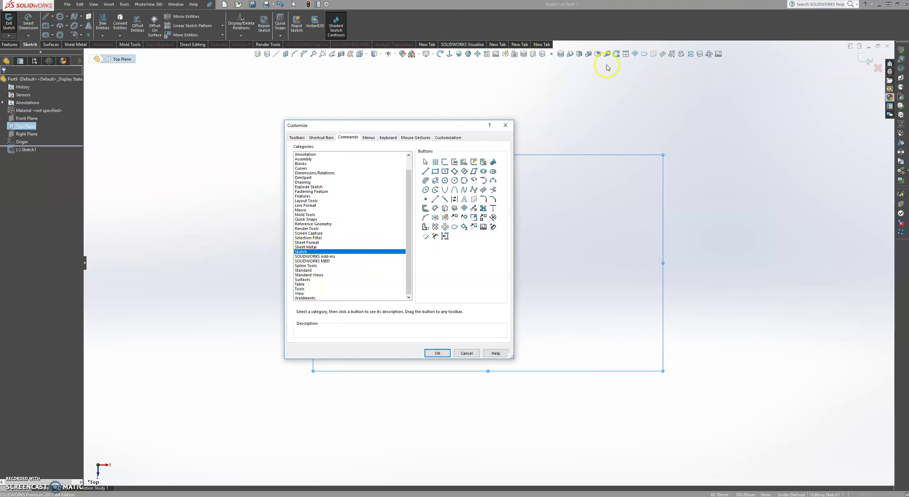
left_click(438, 354)
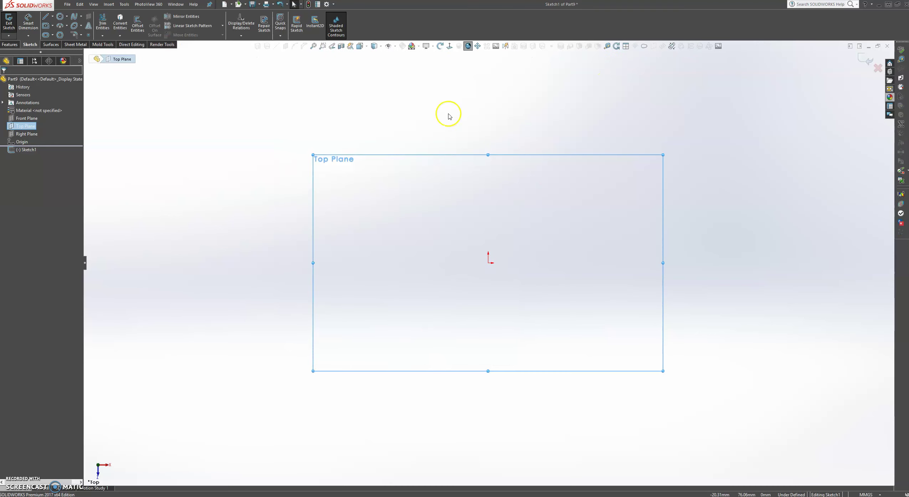
Step: Insert the picture tuik6 from the Desktop into the sketch as a sketch picture, keeping its default size and position
left_click(496, 46)
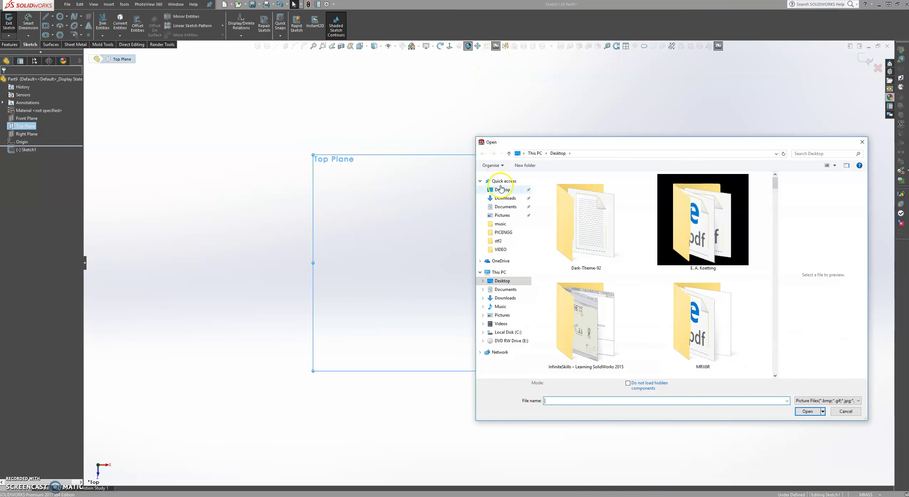
left_click(496, 188)
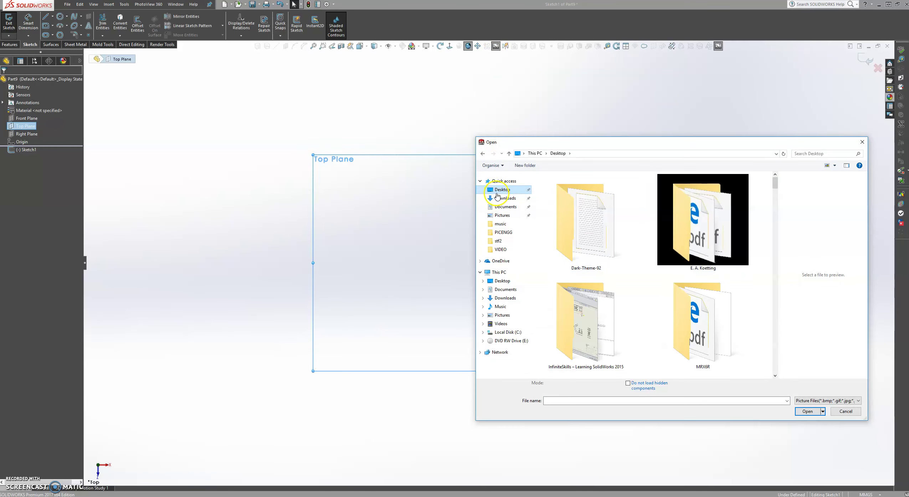
left_click_drag(775, 182, 766, 343)
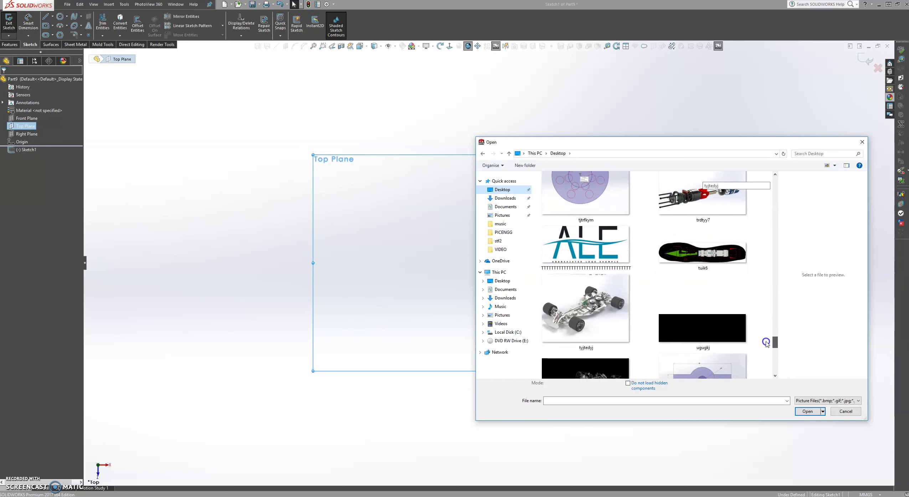
left_click(720, 257)
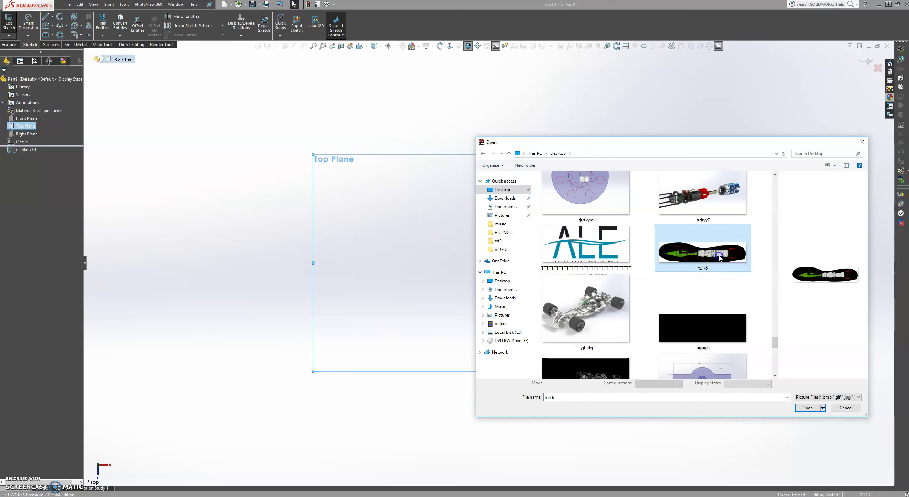
left_click(799, 411)
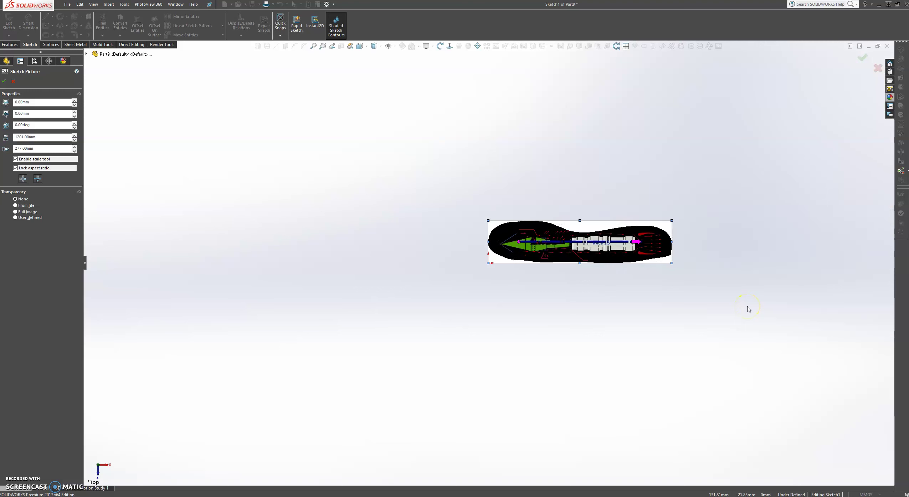
scroll(570, 257, "down", 5)
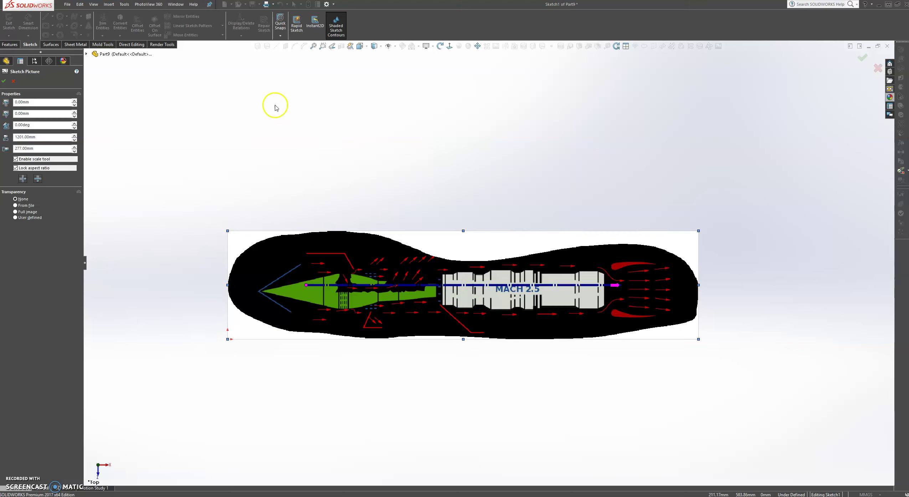
left_click(5, 81)
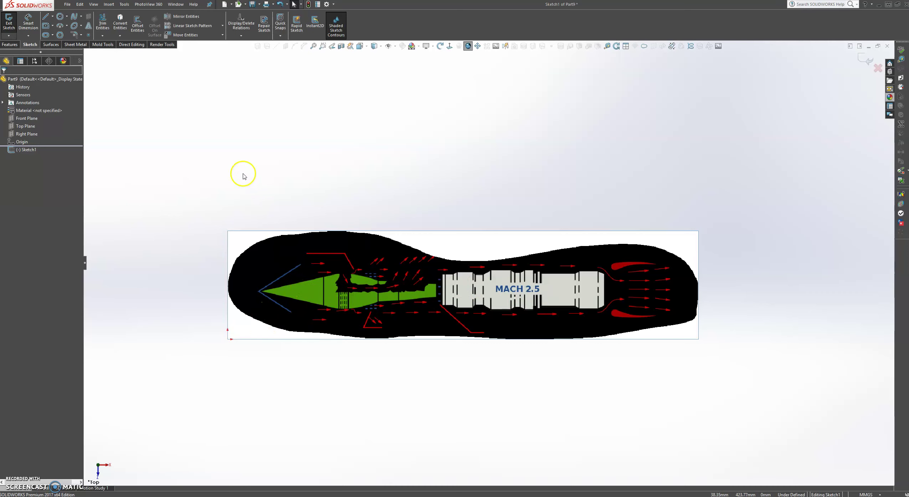
Step: Draw a horizontal centerline from the tip of the green nose cone through the engine to beyond the picture's rear end
left_click(53, 15)
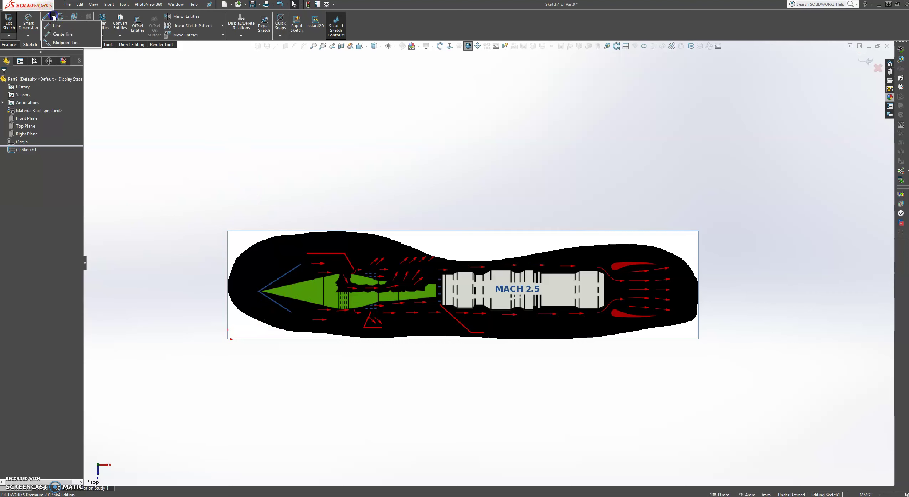
left_click(59, 35)
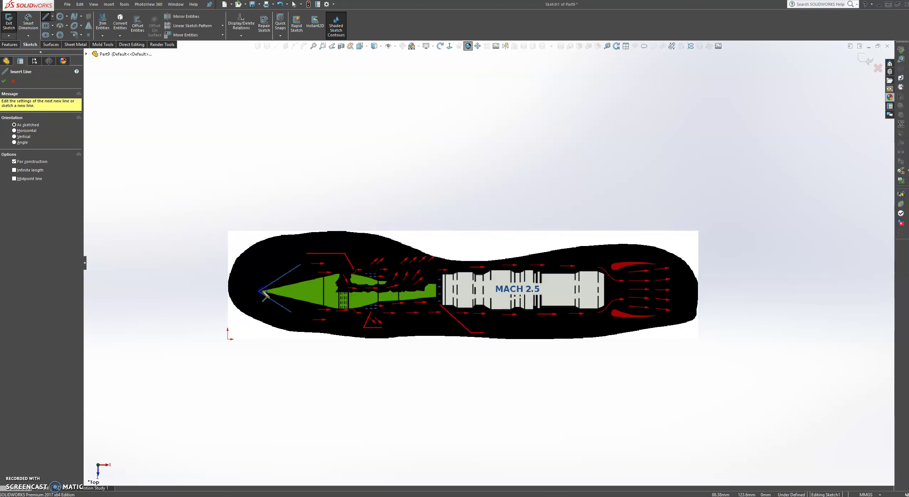
left_click(263, 292)
left_click(440, 282)
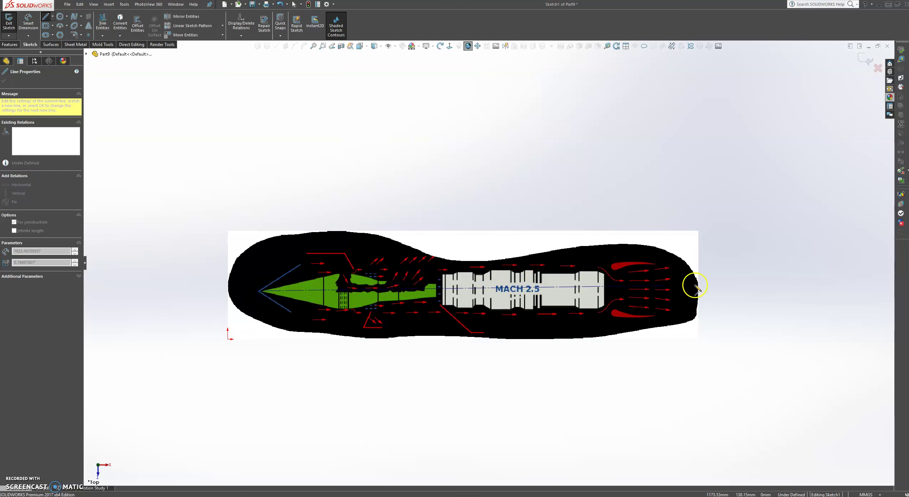
left_click(782, 290)
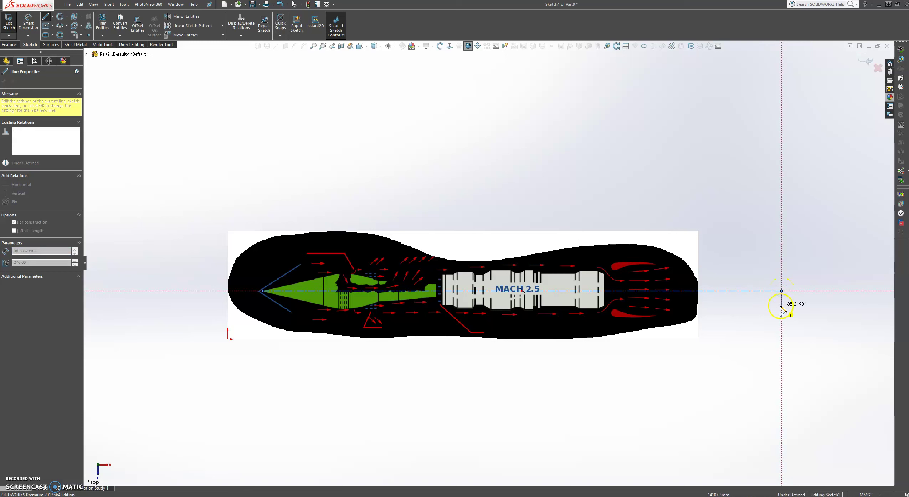
key("Escape")
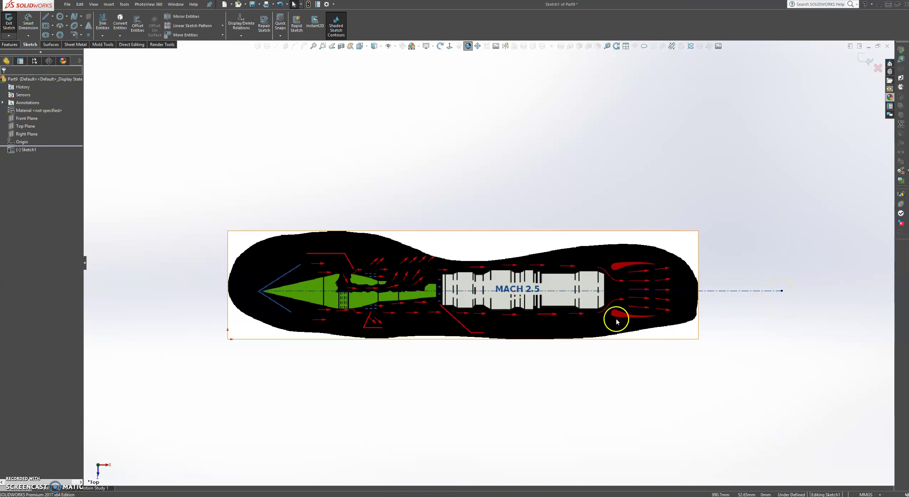
Step: Trace the upper edge of the green nose cone with a spline from its tip to its highest point
scroll(448, 297, "up", 2)
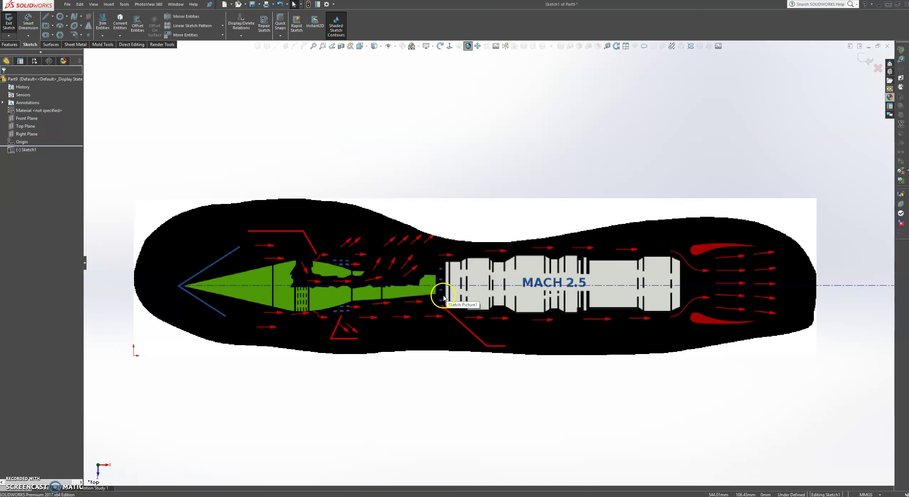
scroll(503, 304, "down", 1)
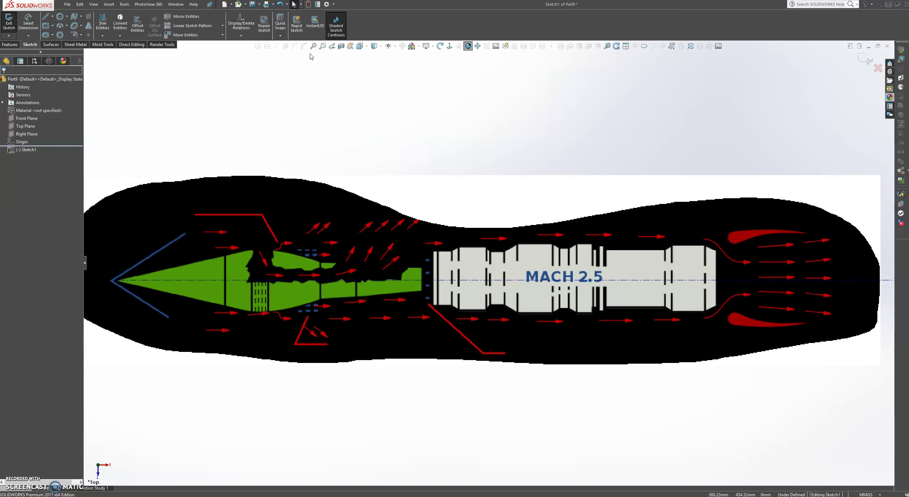
left_click(73, 18)
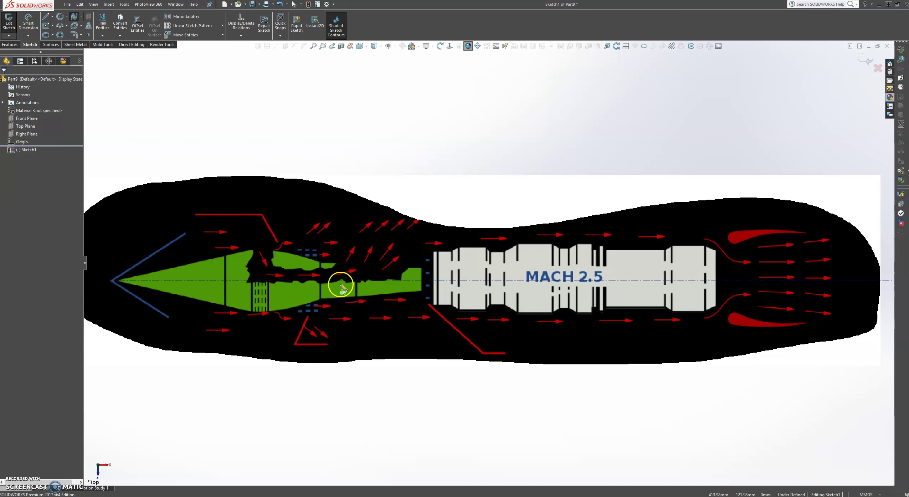
left_click(337, 242)
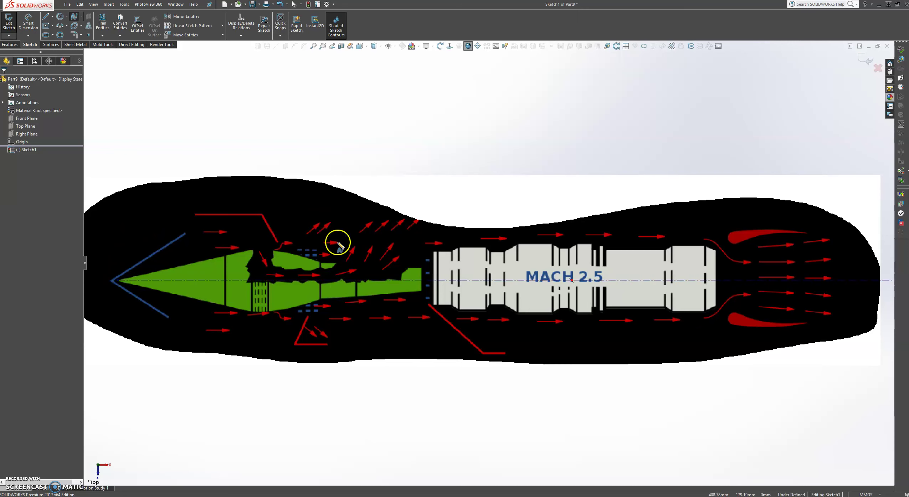
left_click(117, 281)
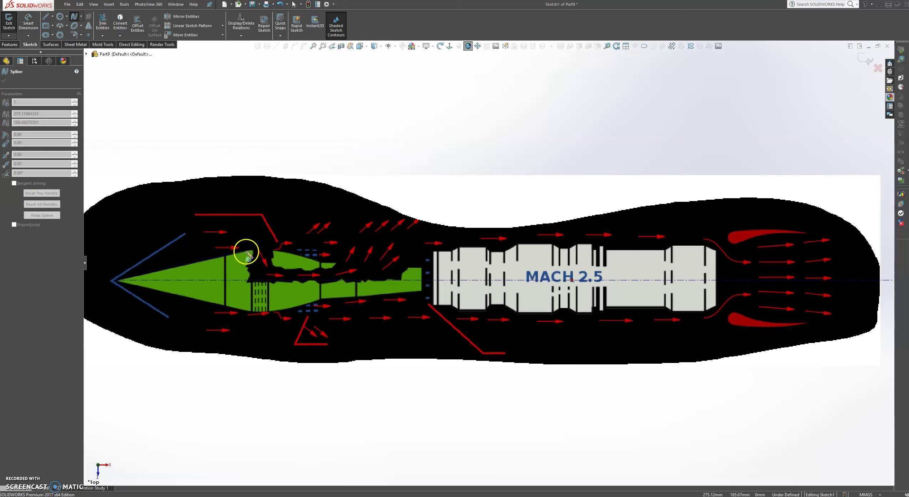
left_click(253, 251)
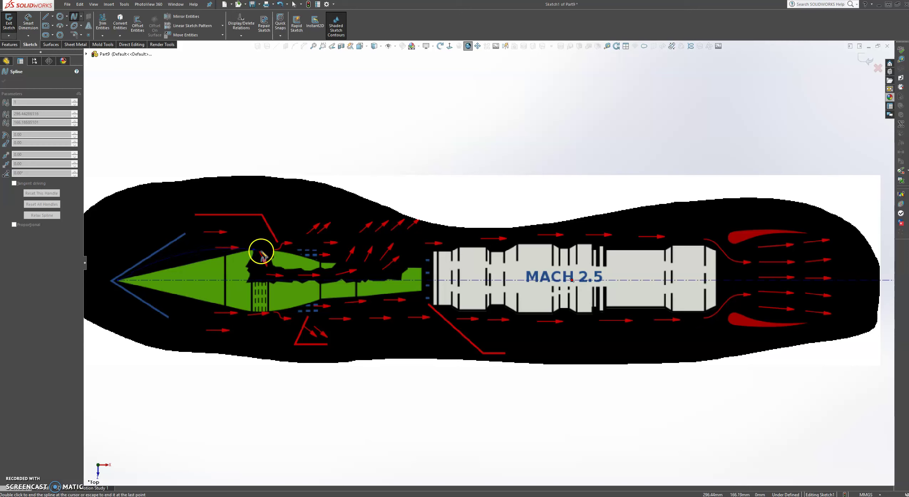
left_click(271, 249)
double_click(271, 250)
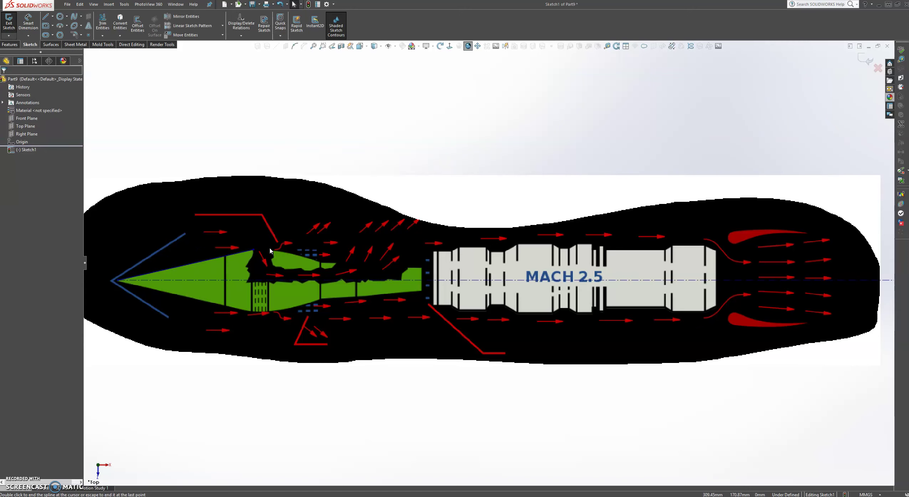
Step: Draw a spline about 101 mm long from the cone's highest point down to the dark joint behind the upper green section
left_click(73, 16)
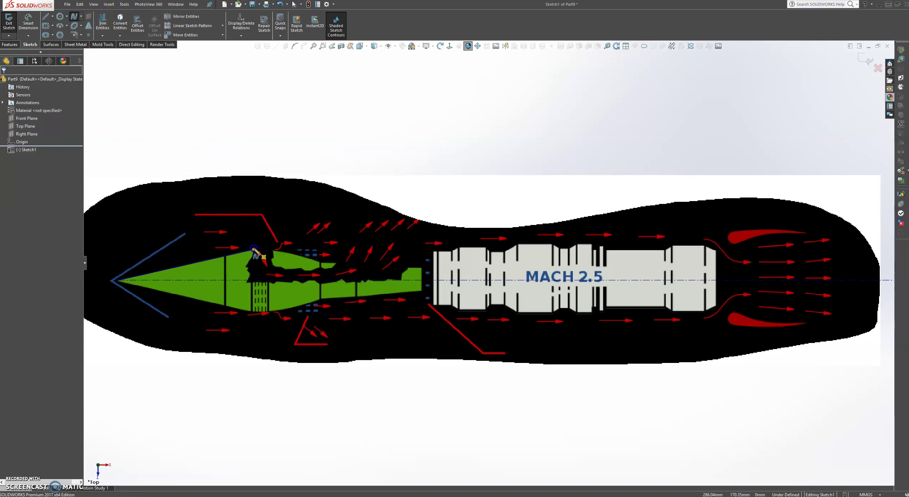
left_click_drag(254, 250, 322, 265)
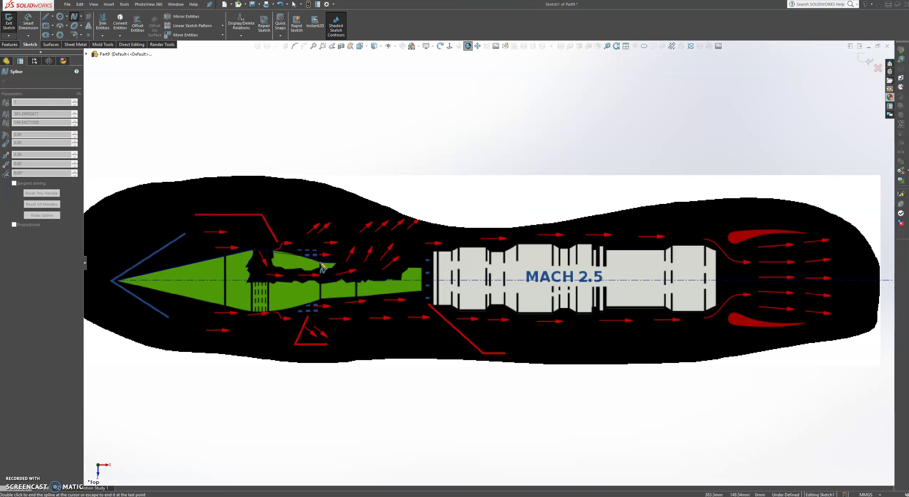
key("Escape")
Step: Display the control polygon of the spline behind the cone's highest point and bend the spline upward toward the upper green edge
scroll(294, 253, "down", 3)
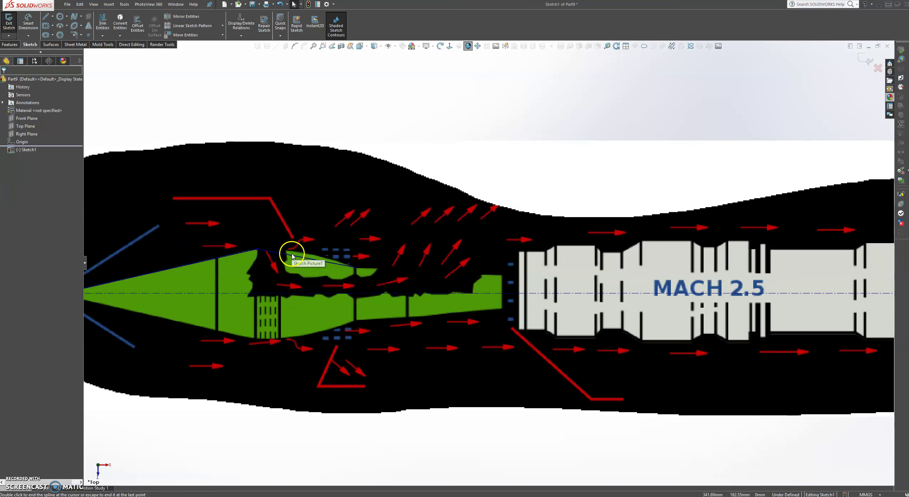
scroll(306, 261, "down", 1)
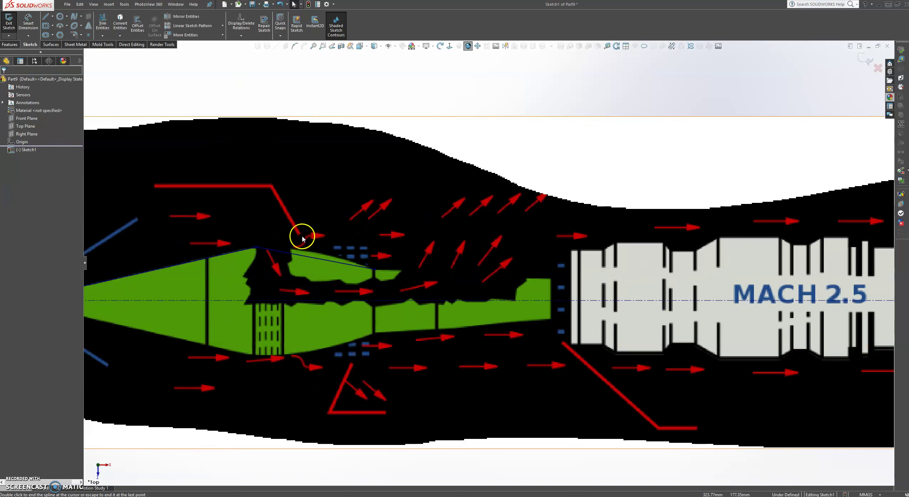
left_click(312, 258)
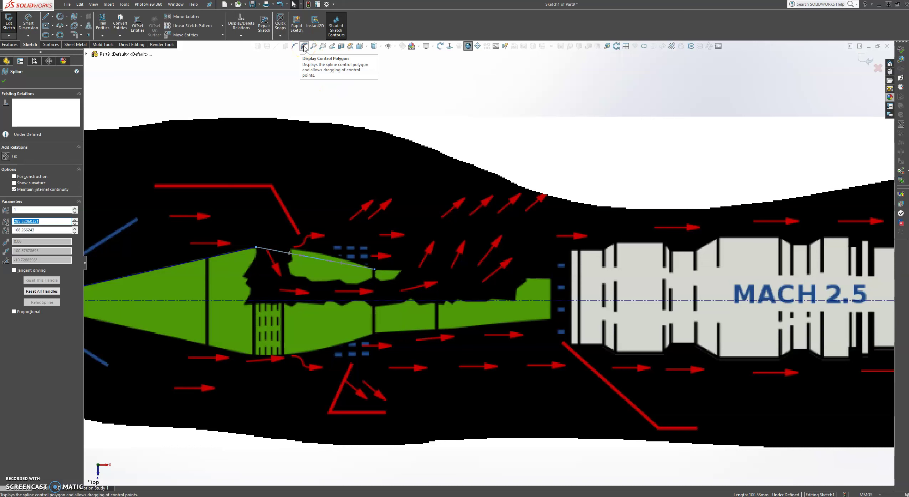
left_click(303, 47)
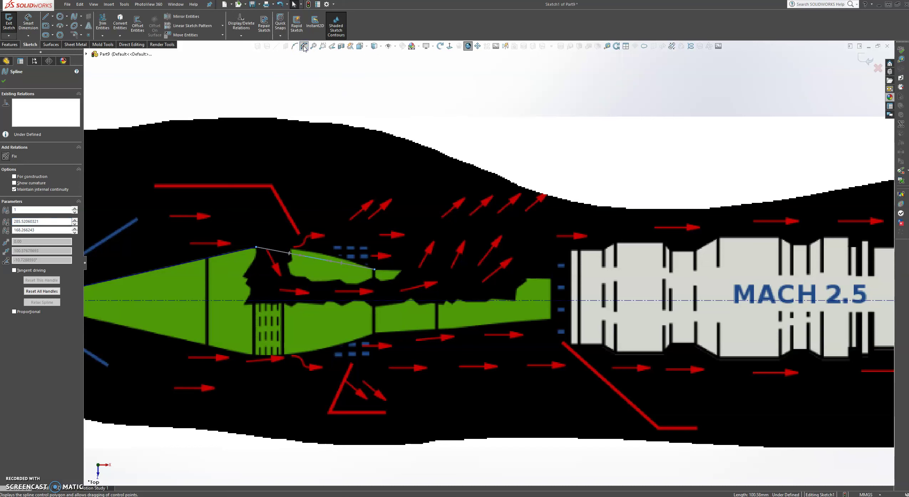
scroll(314, 258, "down", 3)
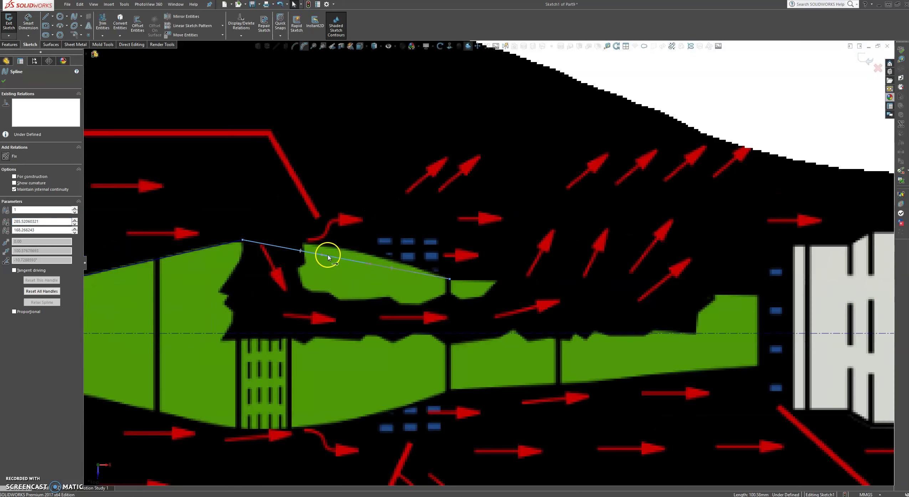
left_click_drag(327, 257, 330, 249)
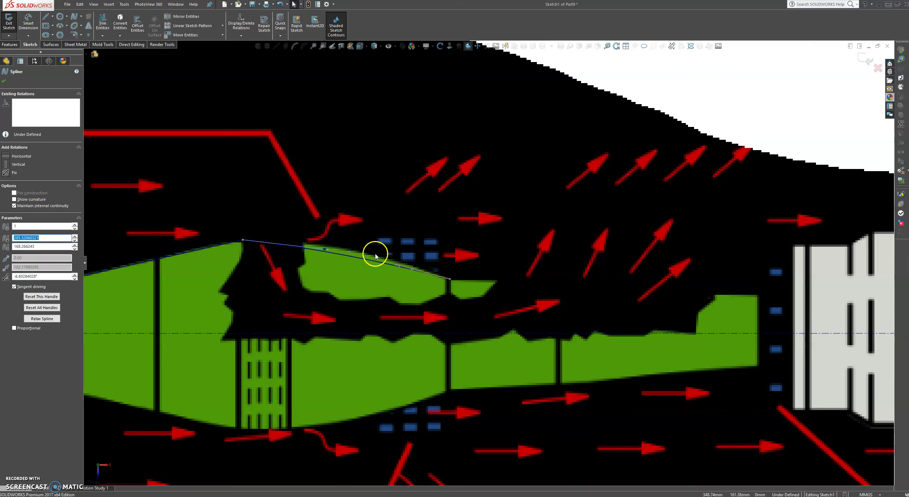
Step: Move the spline's middle control polygon point to about X 343, Y 166 mm so the curve follows the upper green edge
left_click(350, 252)
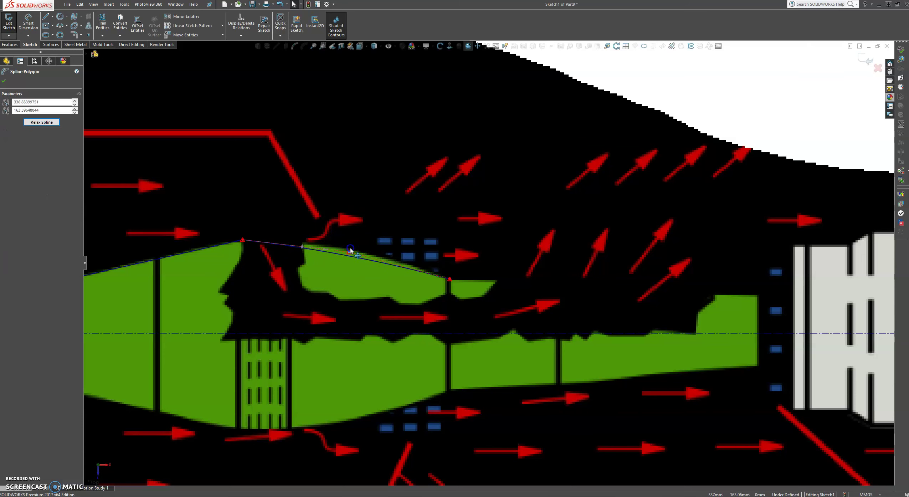
mouse_move(351, 250)
left_mouse_down()
mouse_move(355, 182)
mouse_move(349, 244)
mouse_move(365, 246)
left_mouse_up()
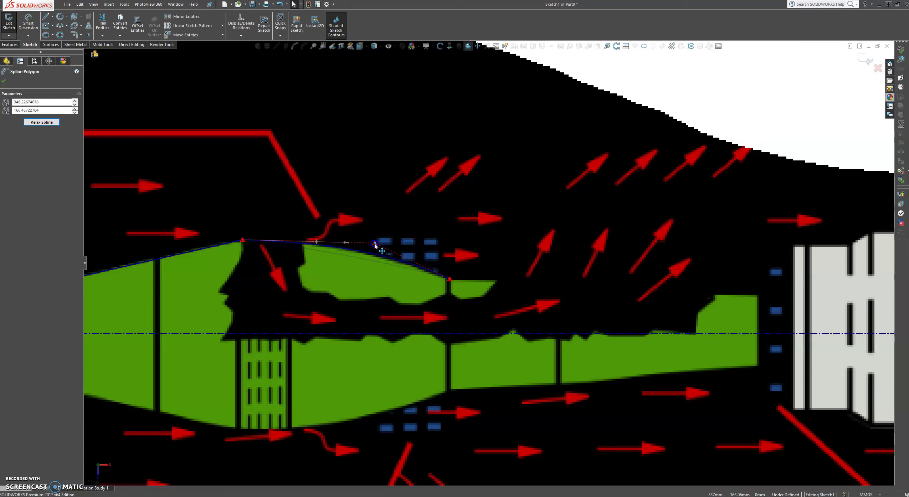
left_click_drag(375, 243, 364, 246)
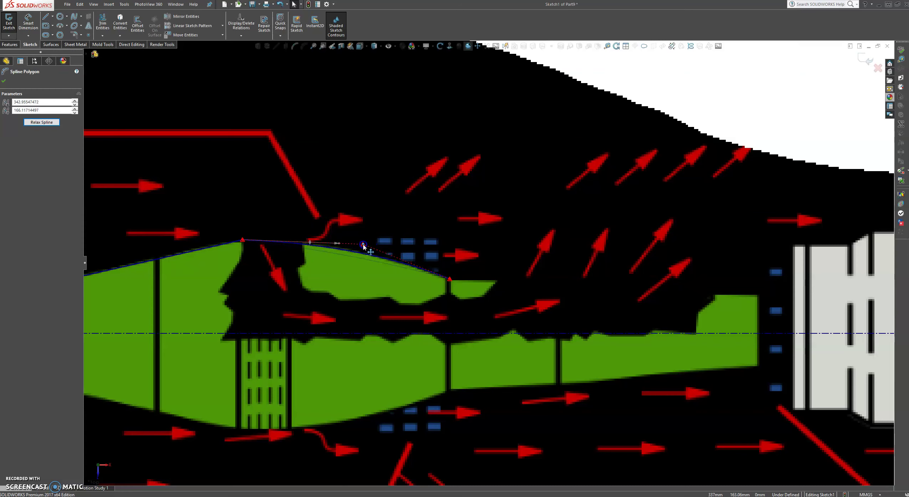
left_click(4, 83)
Step: Draw a spline from the dark joint behind the upper green section to the upper rear corner of the green body
scroll(492, 287, "up", 5)
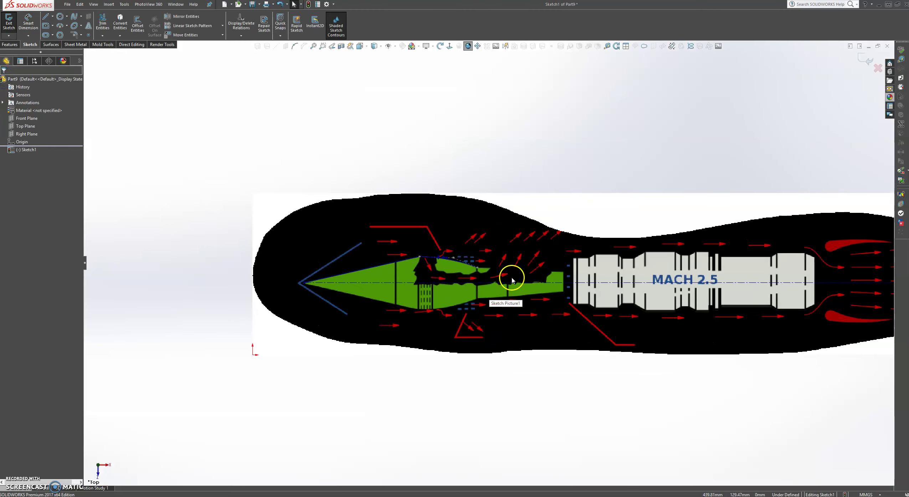
scroll(521, 271, "down", 3)
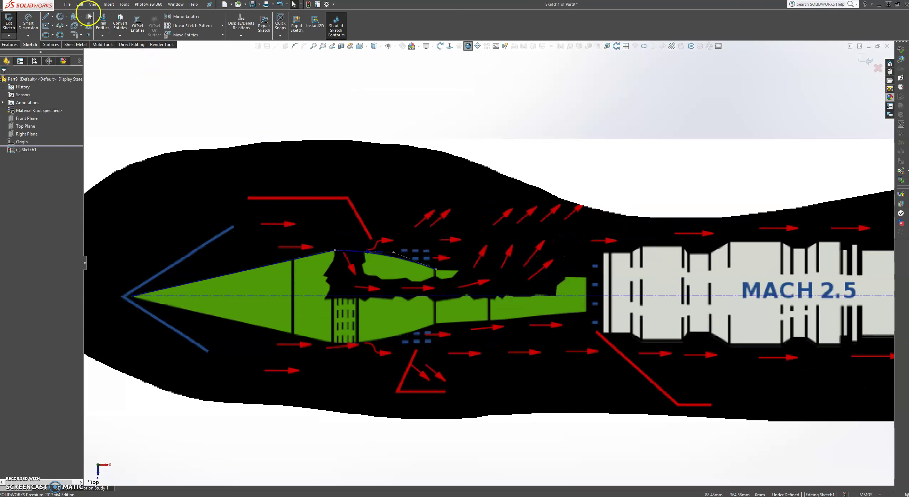
left_click(74, 16)
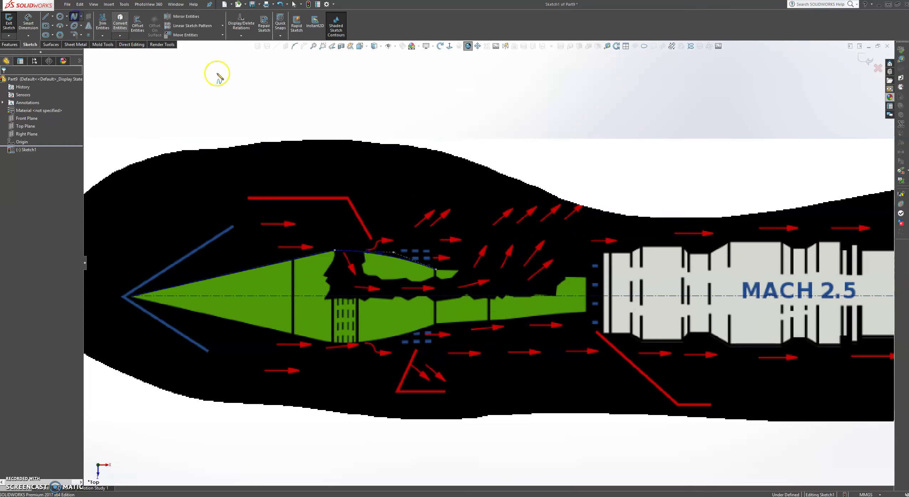
left_click(436, 269)
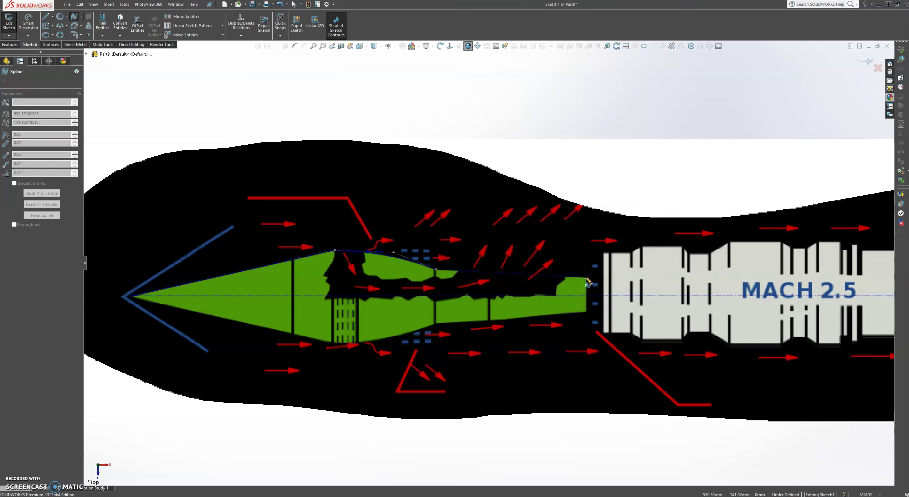
left_click(586, 277)
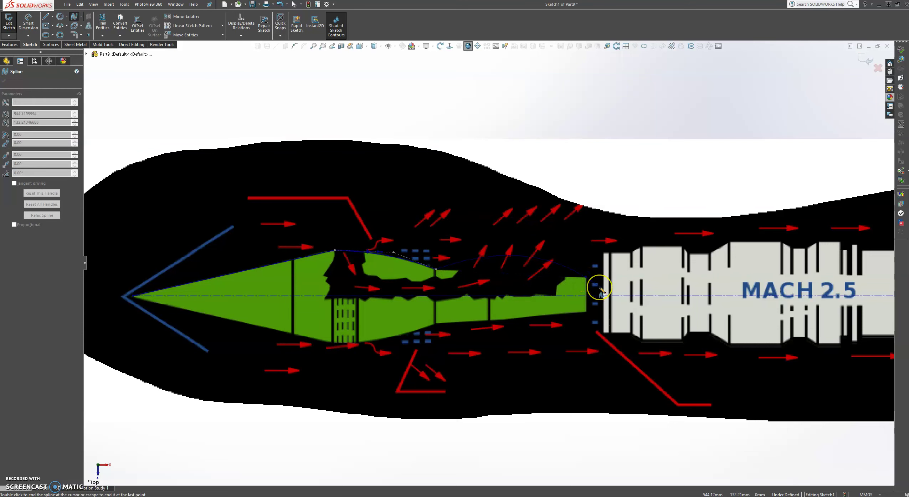
key("Escape")
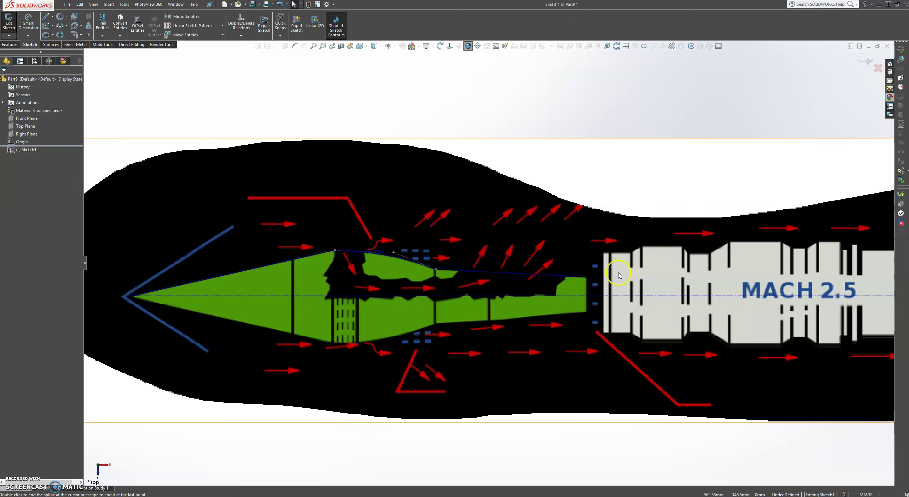
Step: Draw a vertical line from the green body's upper rear corner down to the centerline
scroll(601, 290, "up", 5)
scroll(508, 281, "down", 3)
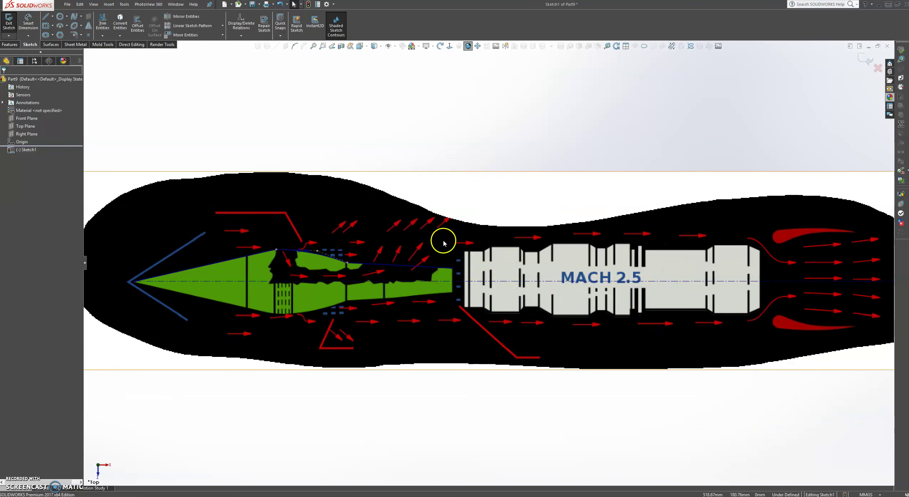
left_click(46, 17)
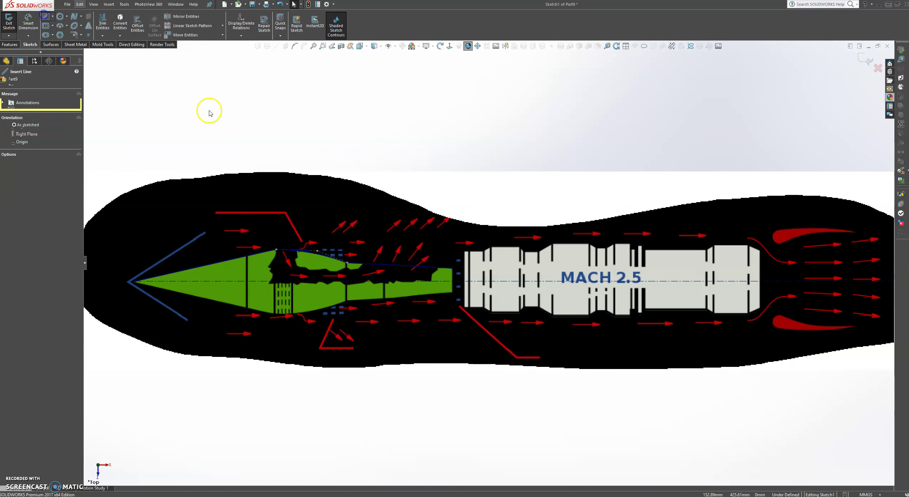
scroll(442, 279, "down", 2)
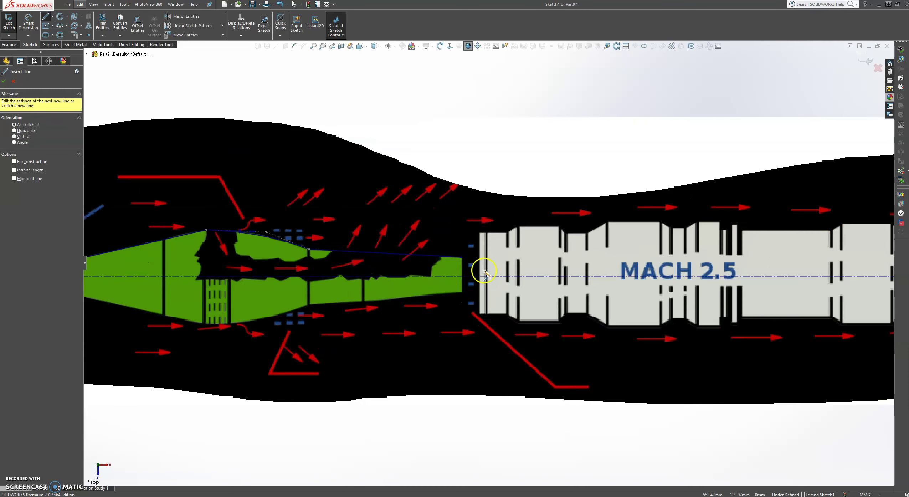
left_click(462, 257)
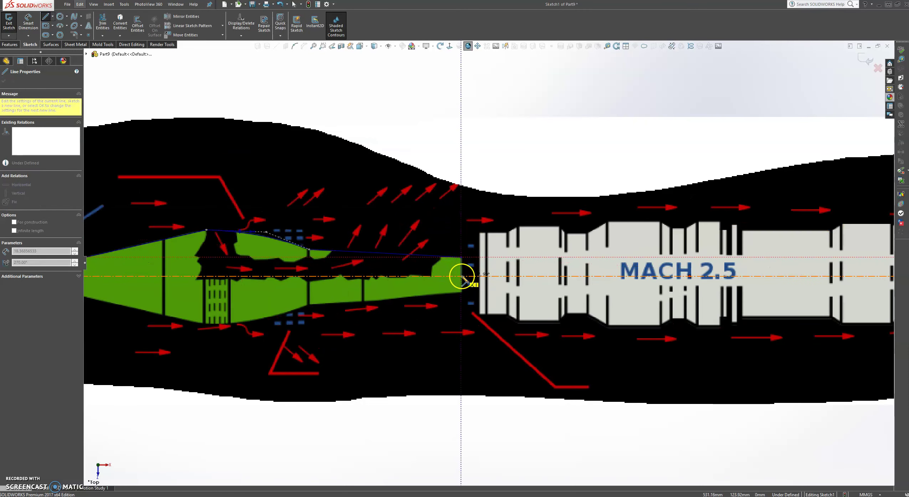
left_click(462, 277)
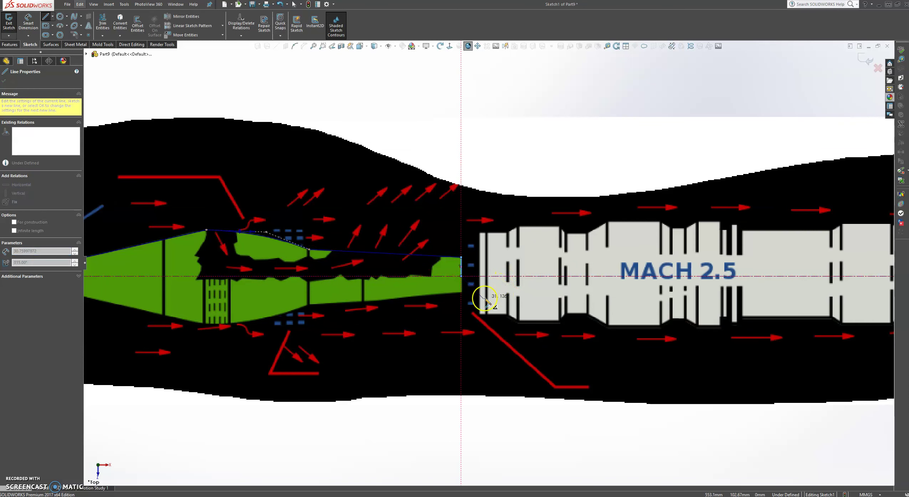
key("Escape")
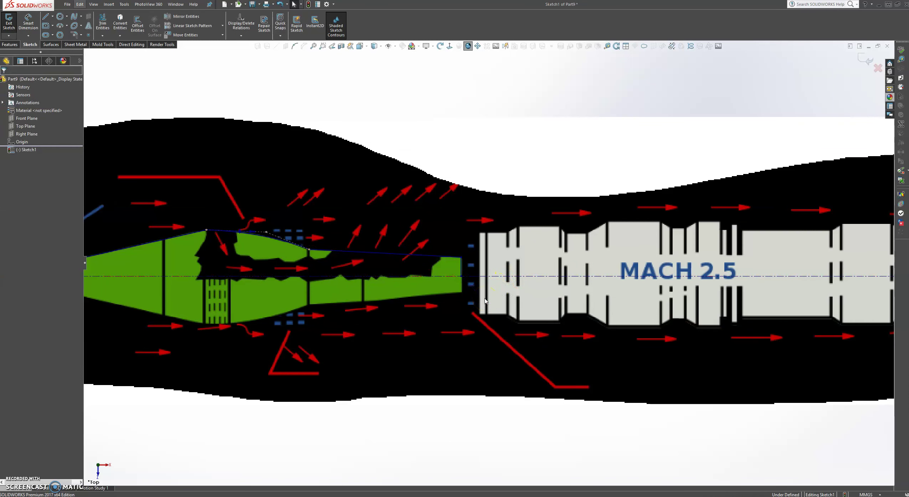
Step: Revolve the traced profile 360° about the horizontal centerline as a solid boss, letting the open sketch be closed automatically
key("f")
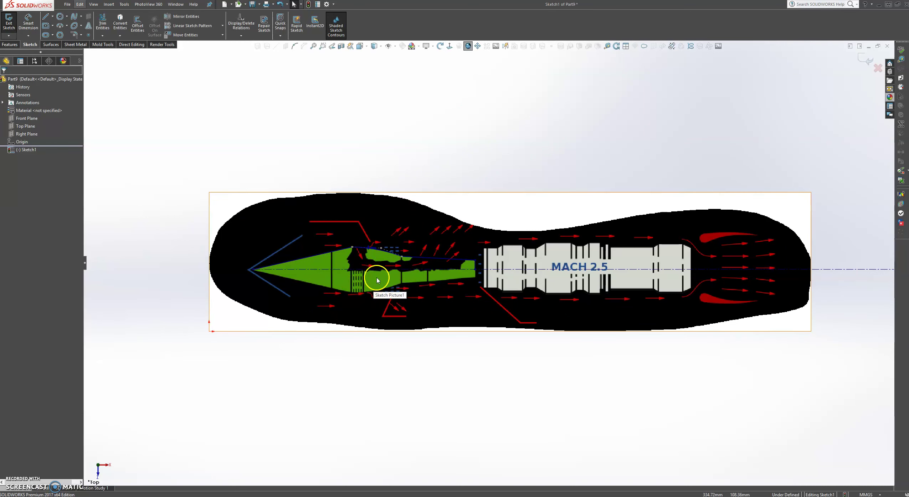
scroll(374, 280, "down", 2)
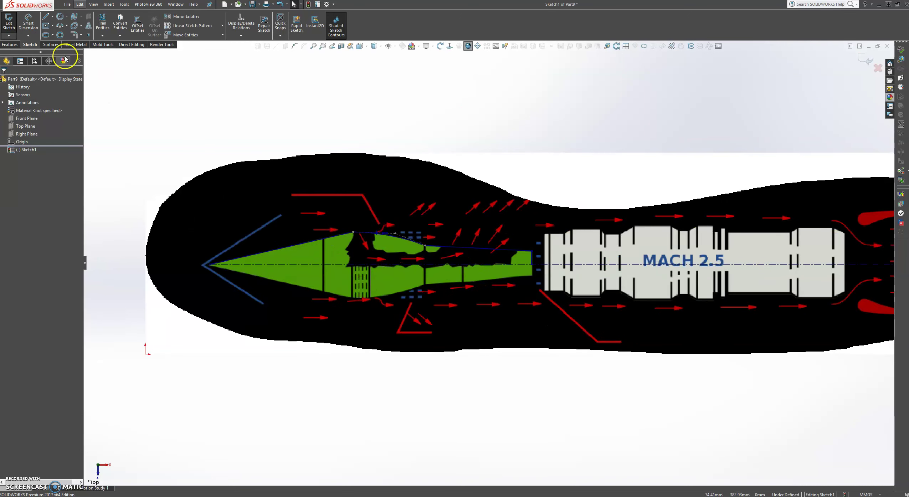
left_click(3, 46)
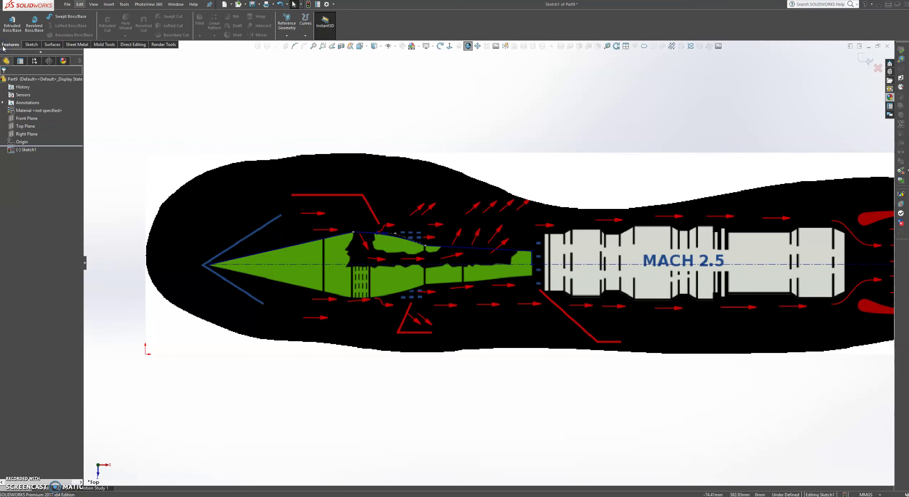
left_click(29, 21)
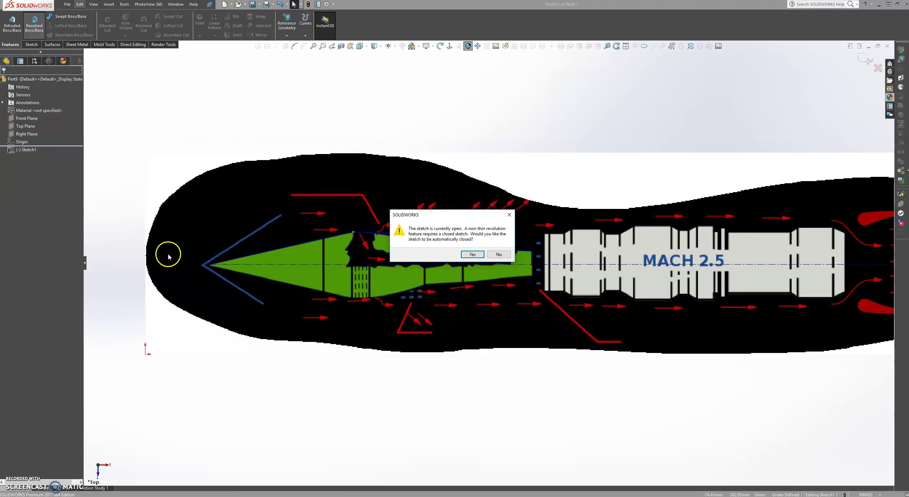
left_click(473, 254)
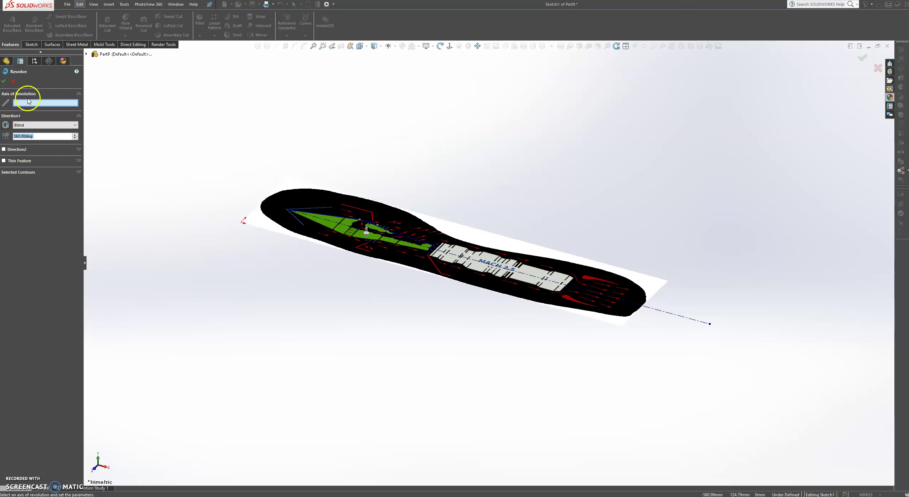
left_click(29, 103)
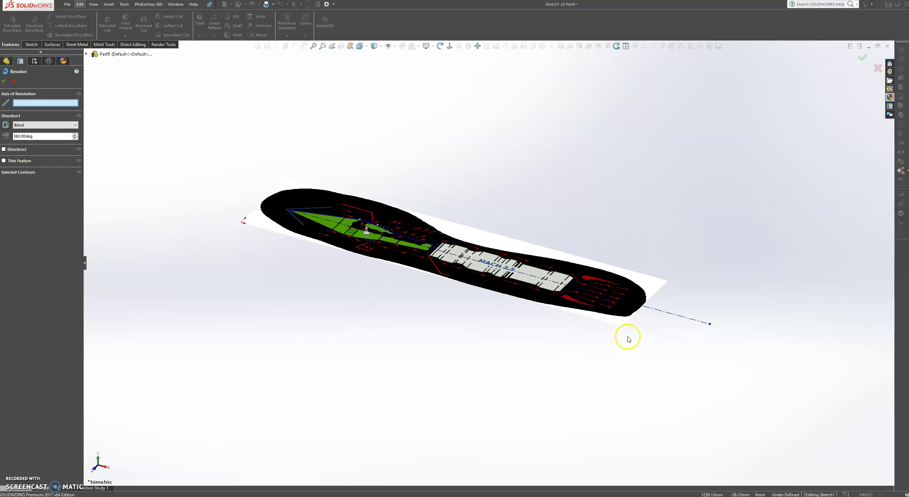
left_click(675, 318)
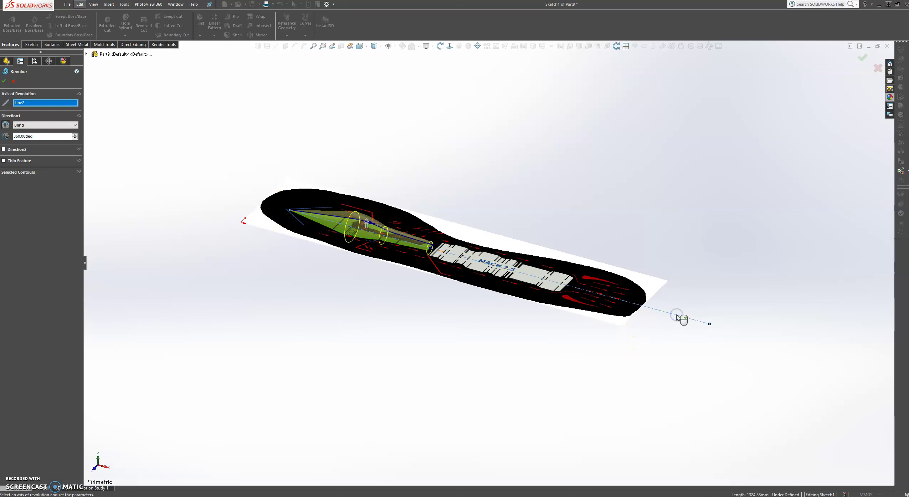
scroll(428, 235, "down", 1)
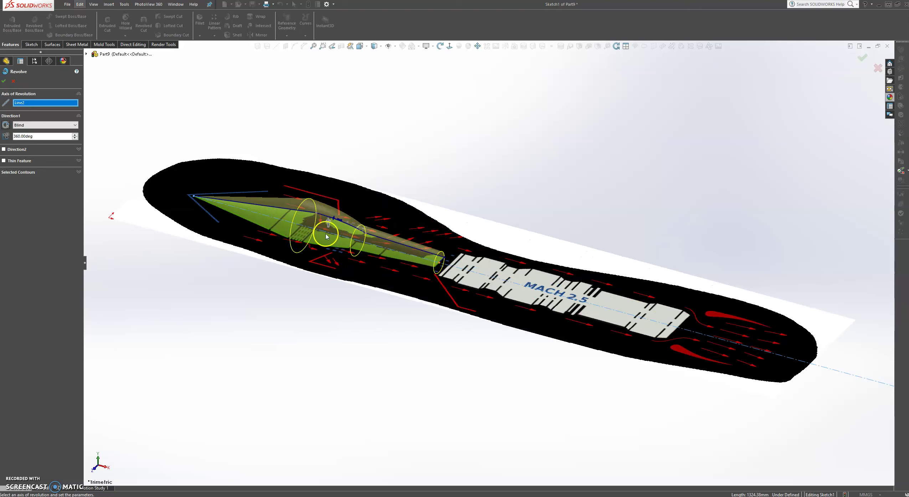
scroll(316, 234, "down", 2)
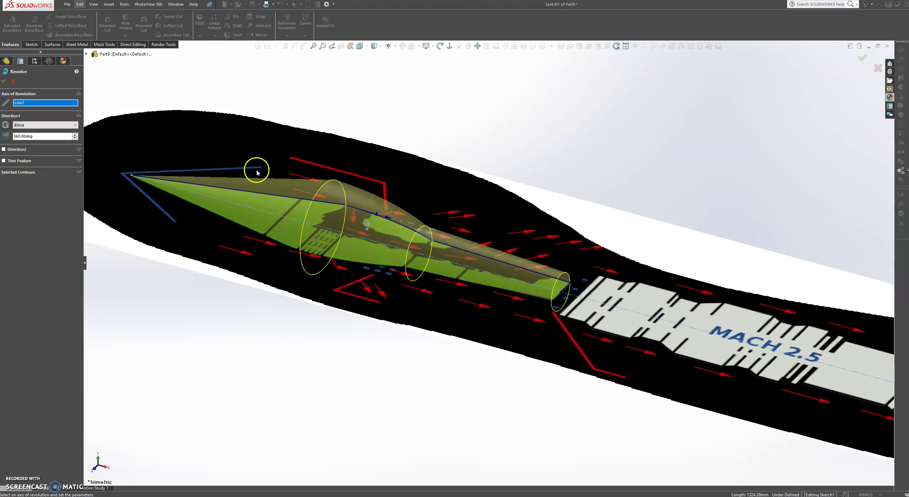
scroll(295, 200, "up", 2)
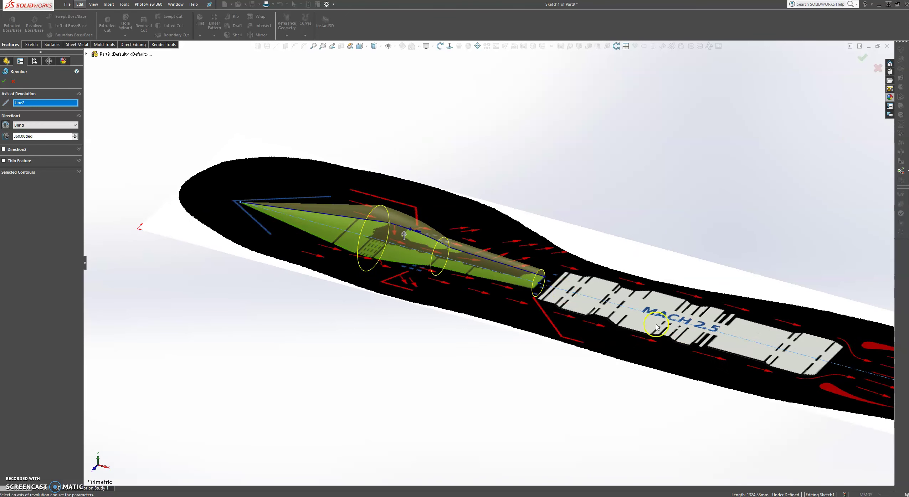
scroll(616, 278, "down", 1)
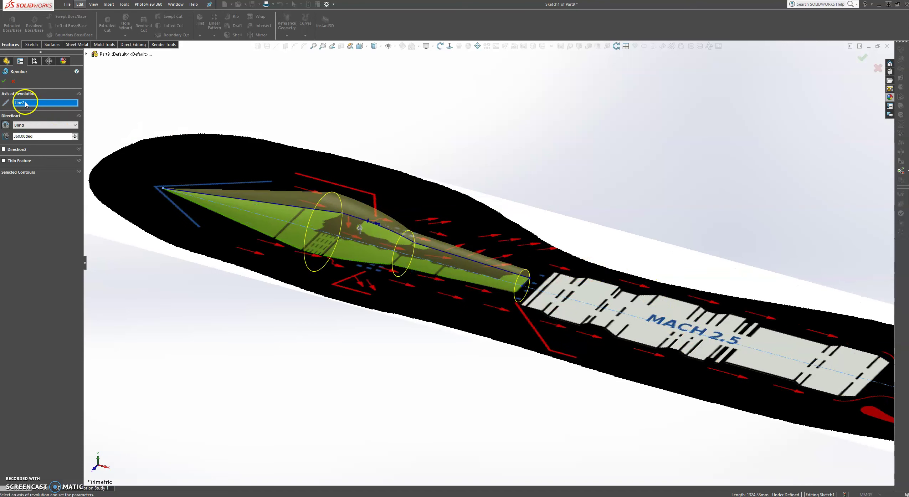
left_click(3, 80)
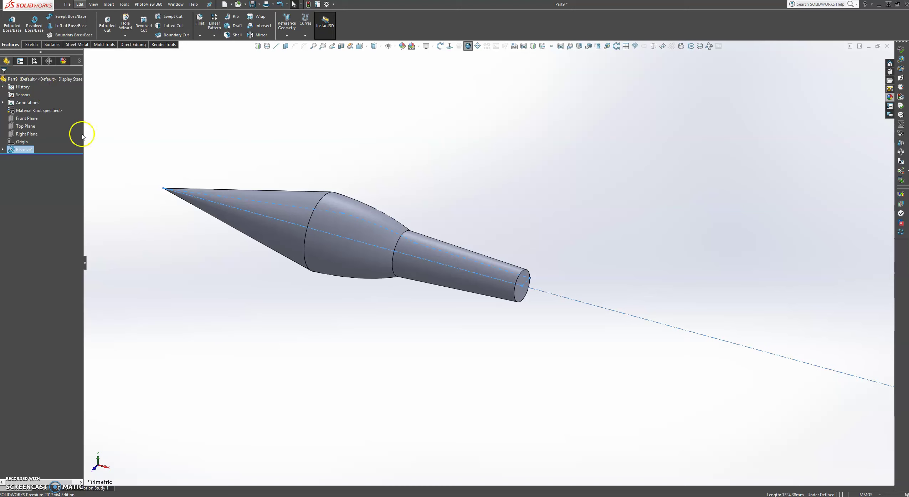
Step: Examine the revolved nose cone body from several angles
left_click(233, 328)
scroll(504, 363, "up", 3)
scroll(505, 358, "up", 2)
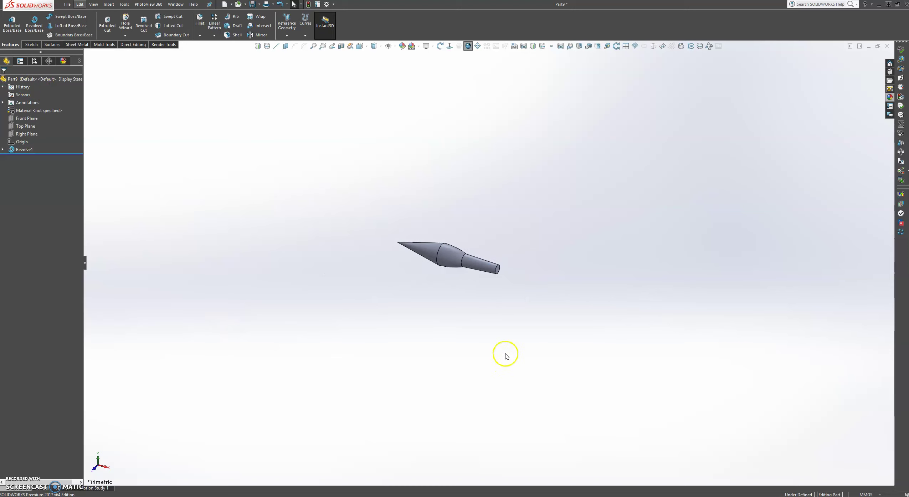
middle_click_drag(459, 283, 534, 259)
scroll(445, 255, "down", 5)
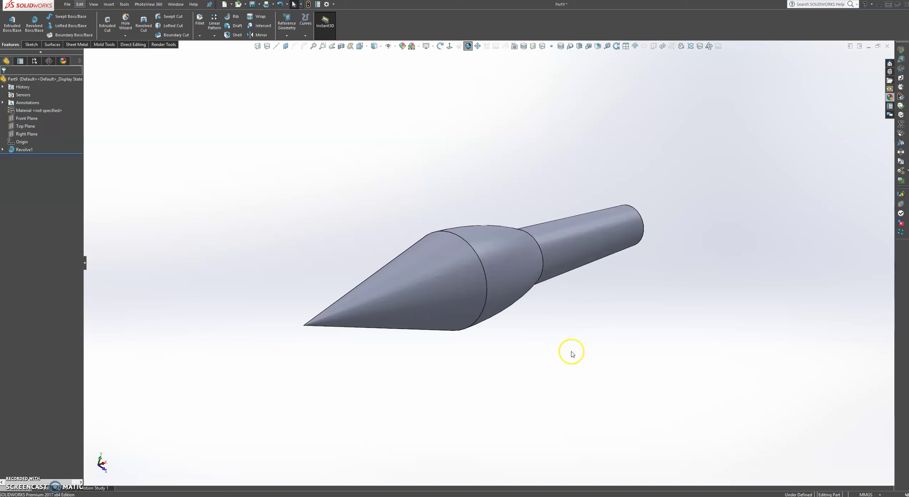
middle_click_drag(519, 325, 479, 353)
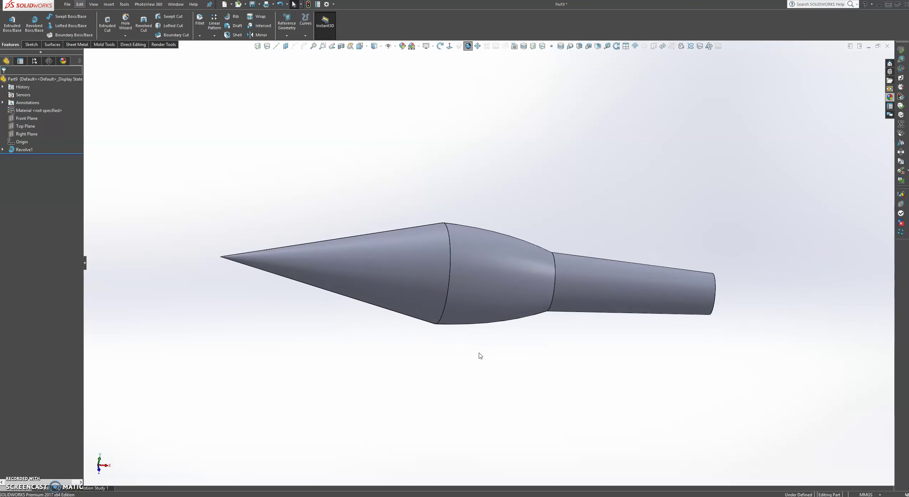